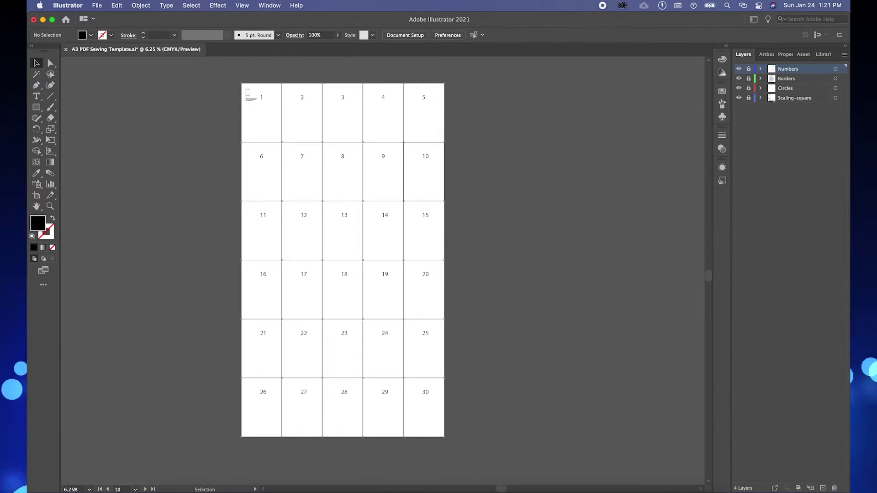
Add a new layer, Layer 5, at the top of the layer stack
left_click(827, 489)
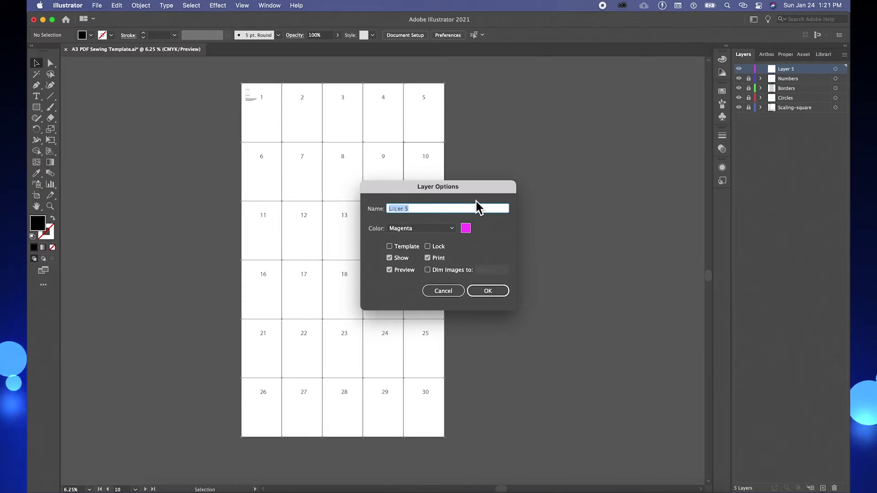
Rename the new magenta top layer to 'A-line skirt'
key("BackSpace")
type("A-line skirt")
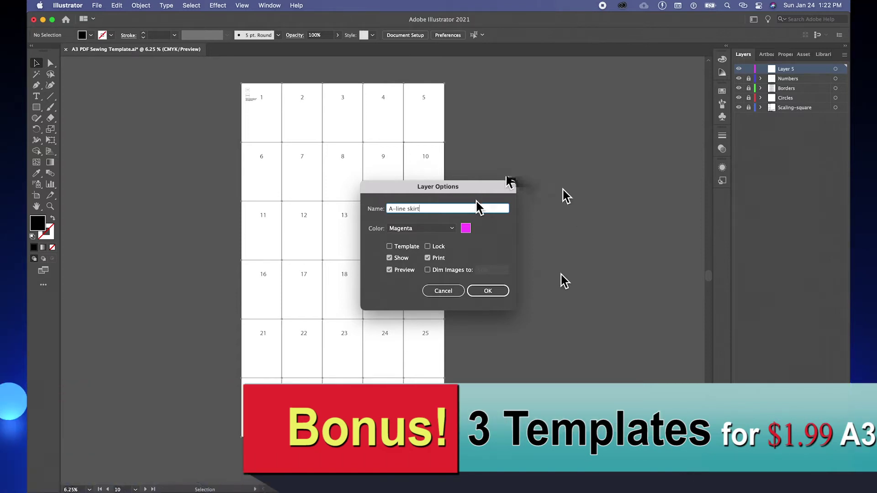
left_click(498, 294)
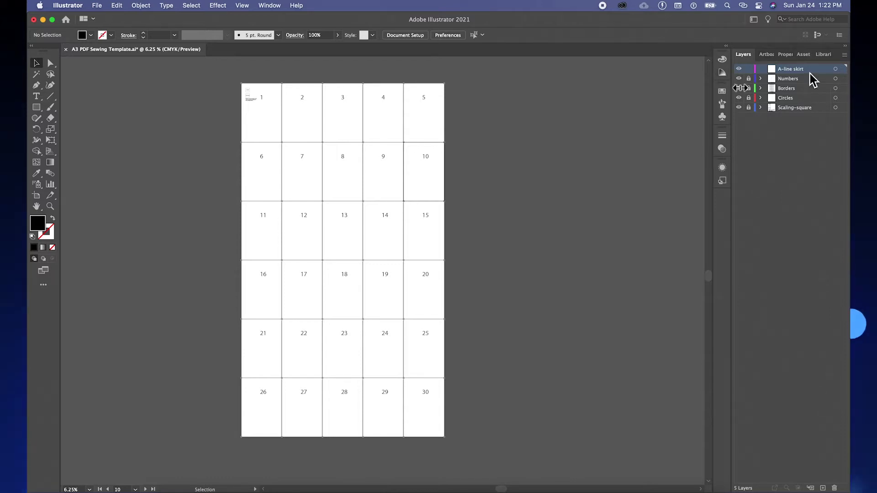
left_click(98, 6)
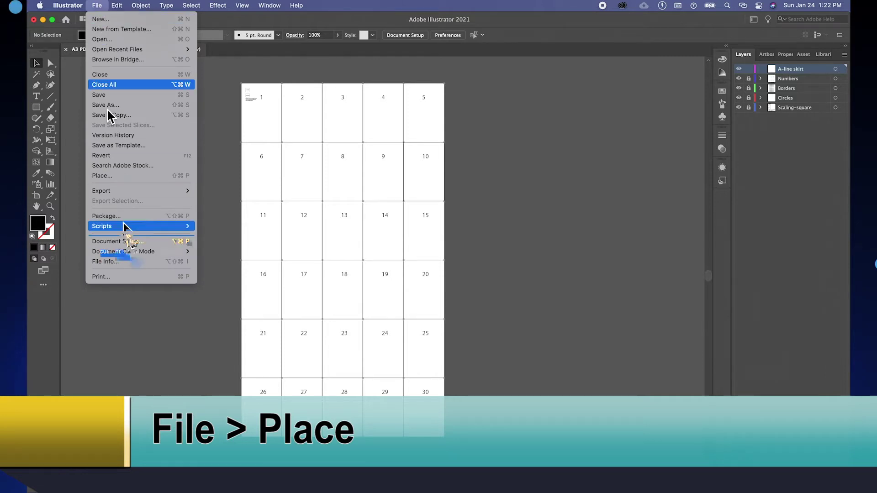
Place Done CLO PDF Pattern.pdf as a linked file
left_click(111, 179)
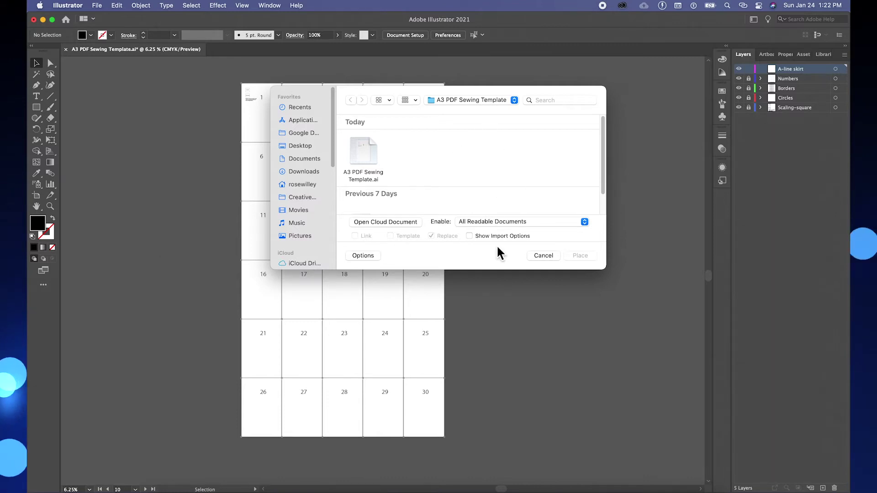
left_click_drag(497, 270, 508, 365)
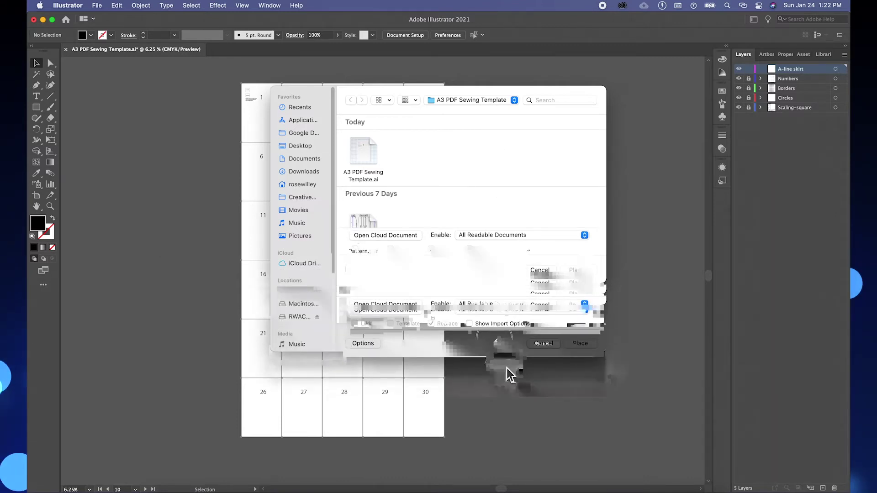
left_click(370, 222)
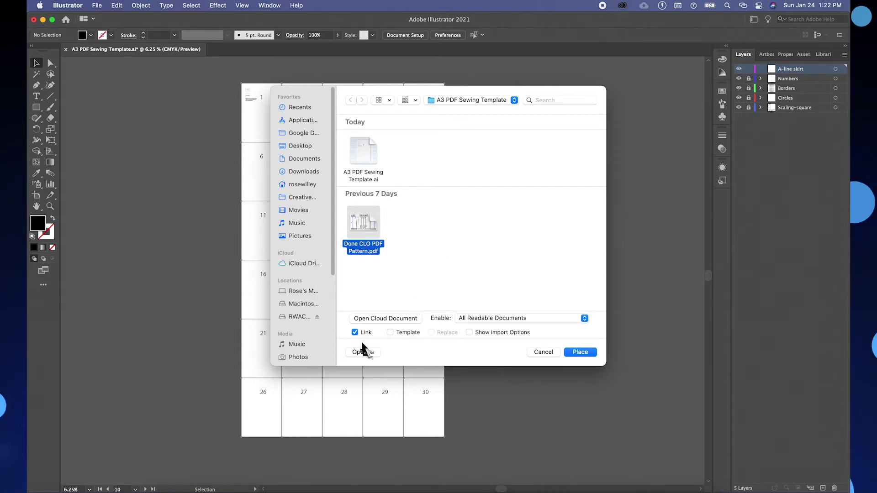
left_click(588, 357)
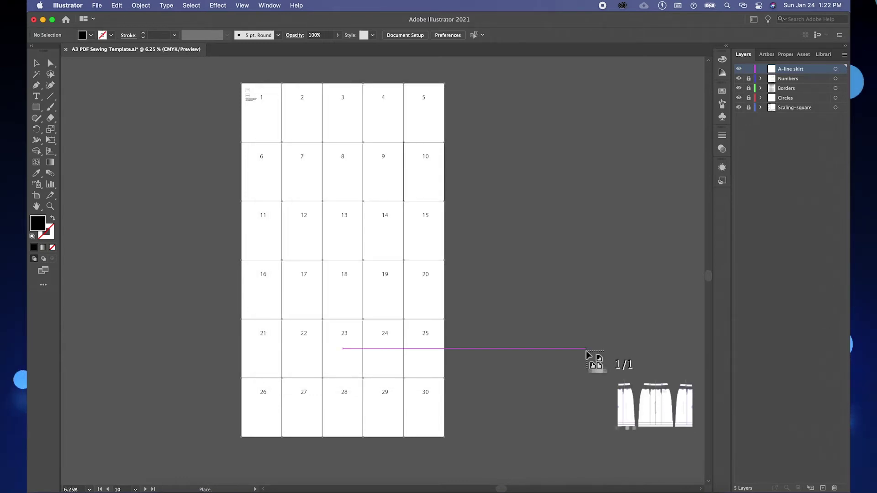
Drop the skirt PDF at the artboard's top-left corner and position it over tiles 1–10
left_click(241, 83)
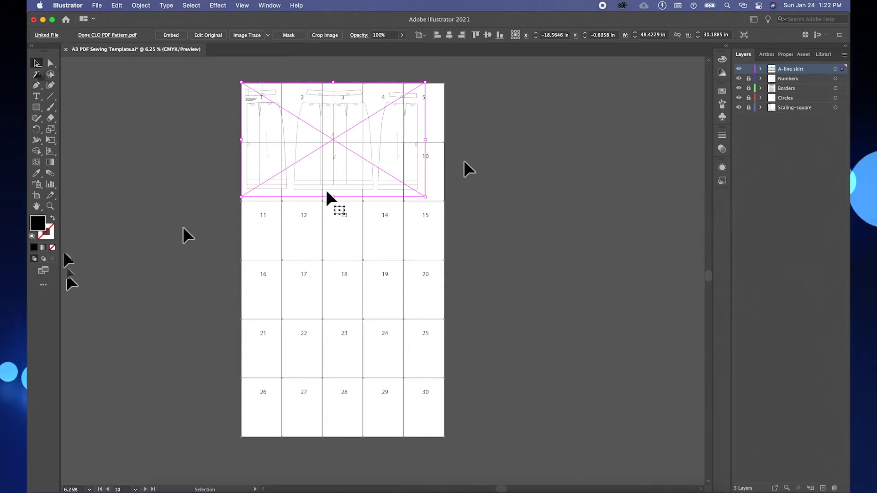
left_click(51, 206)
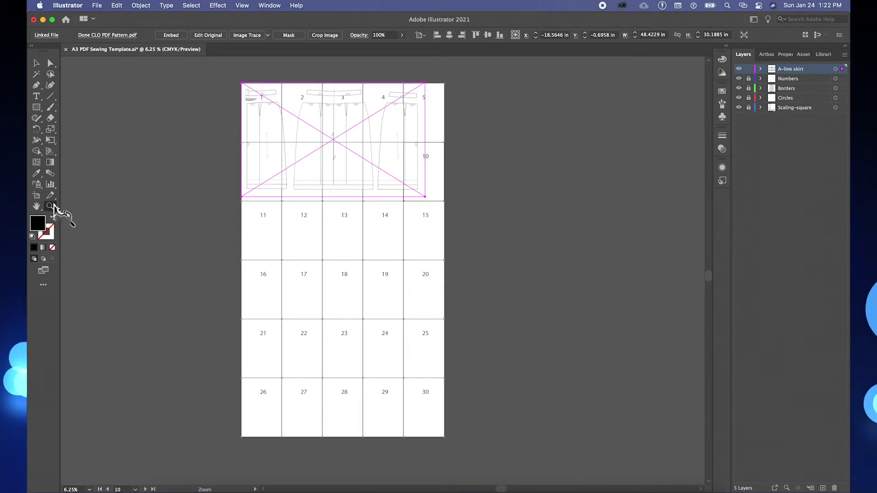
left_click(299, 90)
left_click(299, 90)
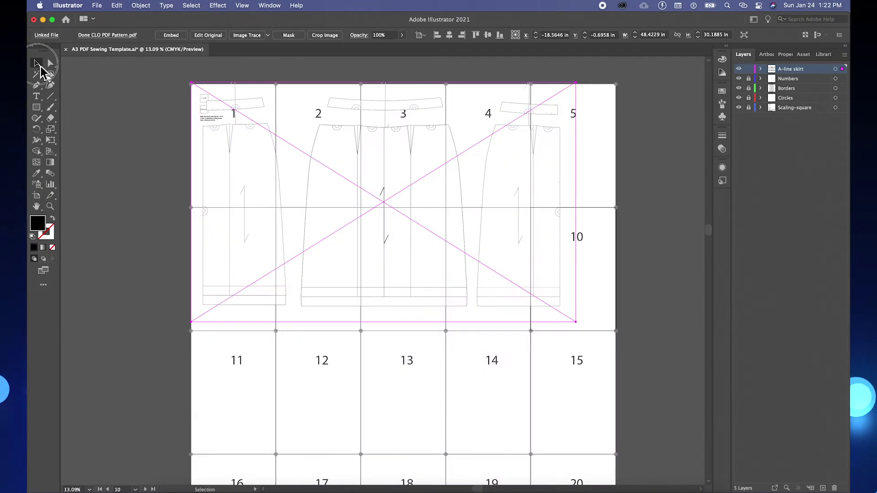
left_click(41, 66)
mouse_move(417, 159)
left_mouse_down()
mouse_move(439, 165)
mouse_move(414, 150)
left_mouse_up()
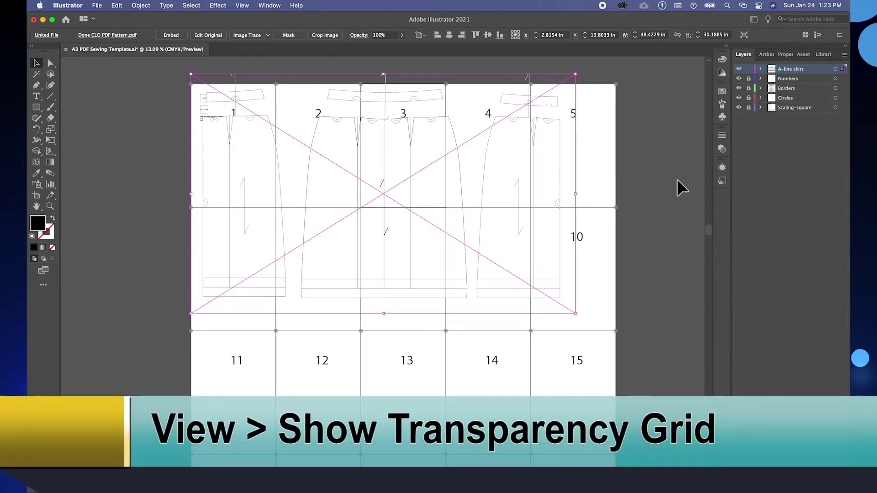
Show the transparency grid, nudge the pattern slightly left and up, and move its layer to the bottom
left_click(242, 6)
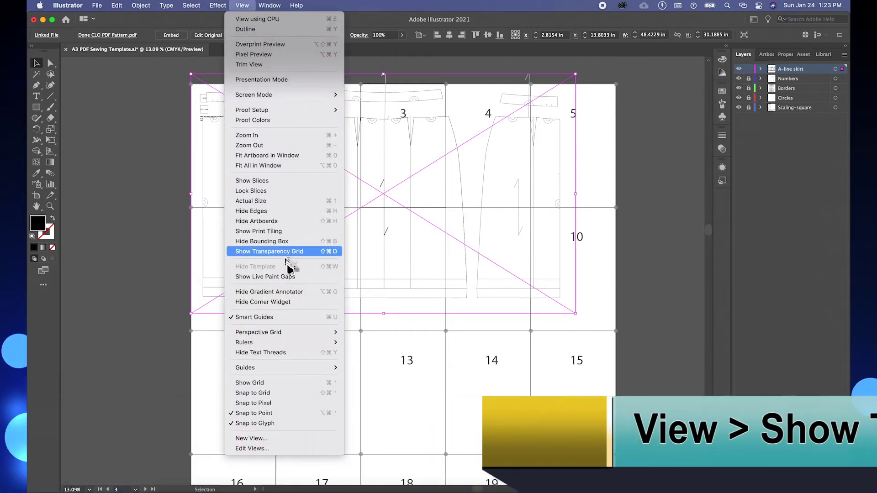
left_click(296, 253)
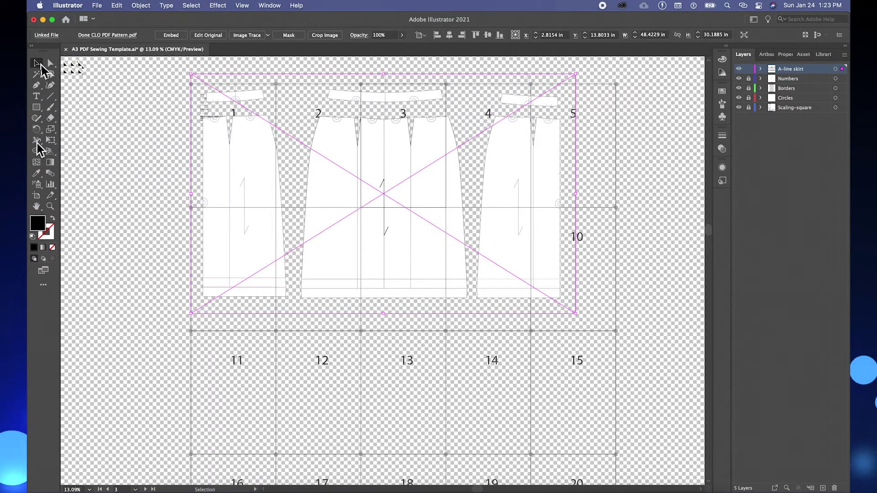
left_click(640, 137)
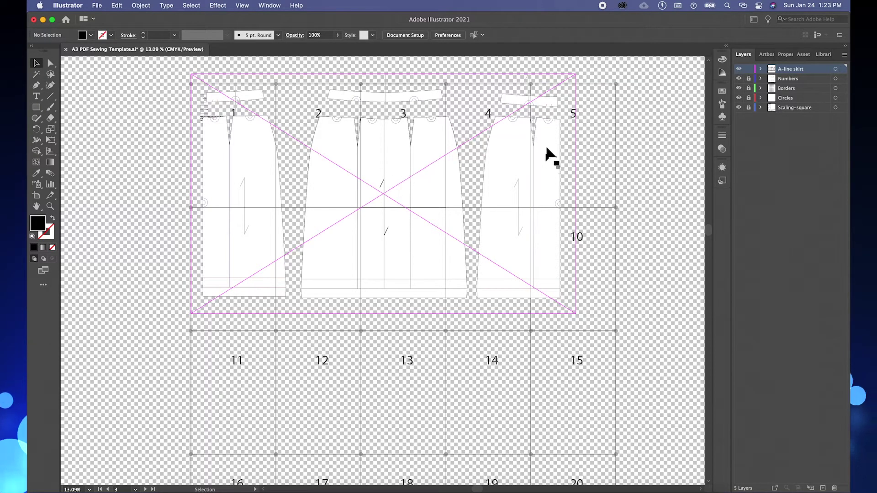
mouse_move(257, 181)
left_mouse_down()
mouse_move(244, 165)
mouse_move(247, 215)
mouse_move(244, 176)
mouse_move(294, 191)
mouse_move(361, 181)
mouse_move(532, 297)
mouse_move(300, 164)
mouse_move(323, 163)
mouse_move(319, 188)
mouse_move(338, 168)
mouse_move(241, 155)
mouse_move(245, 245)
mouse_move(247, 198)
mouse_move(270, 182)
mouse_move(250, 180)
left_mouse_up()
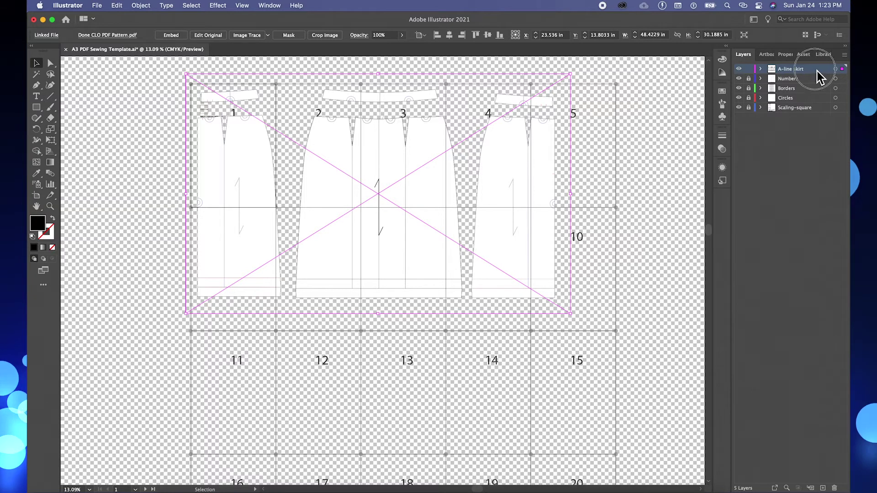
left_click_drag(819, 74, 821, 125)
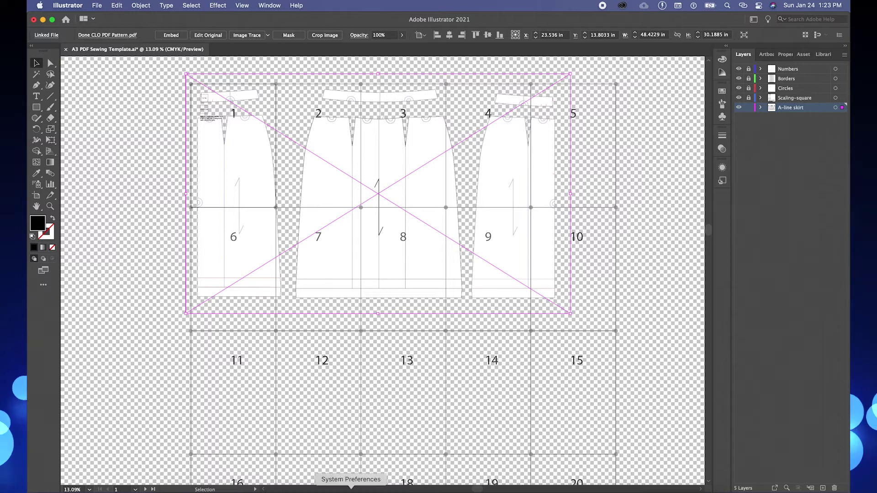
Nudge the skirt pattern right and down so it fills tiles 1–10 beneath the grid
left_click_drag(333, 148, 339, 161)
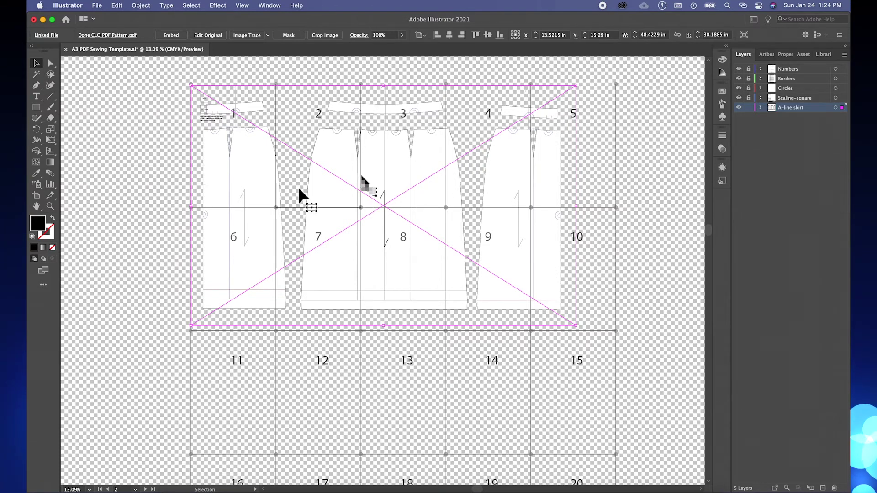
left_click(132, 146)
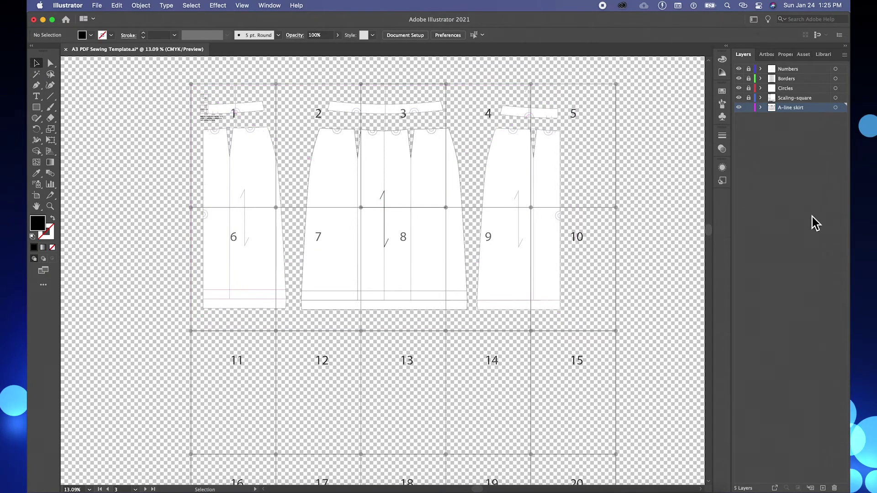
Select the placed skirt pattern and start Crop Image, accepting the embed warning
left_click(37, 64)
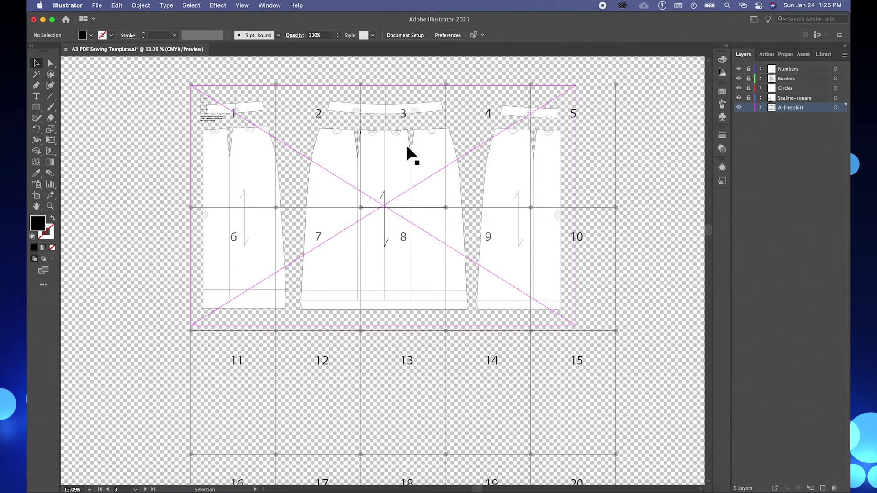
left_click(421, 176)
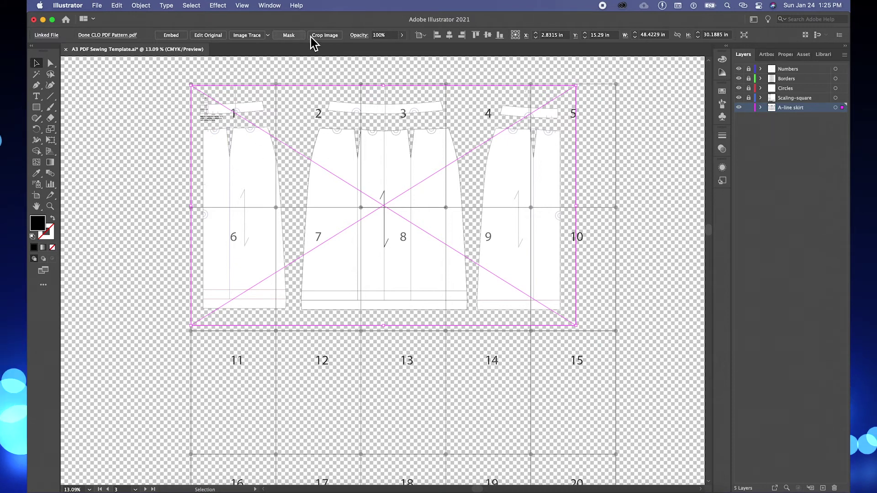
left_click(146, 6)
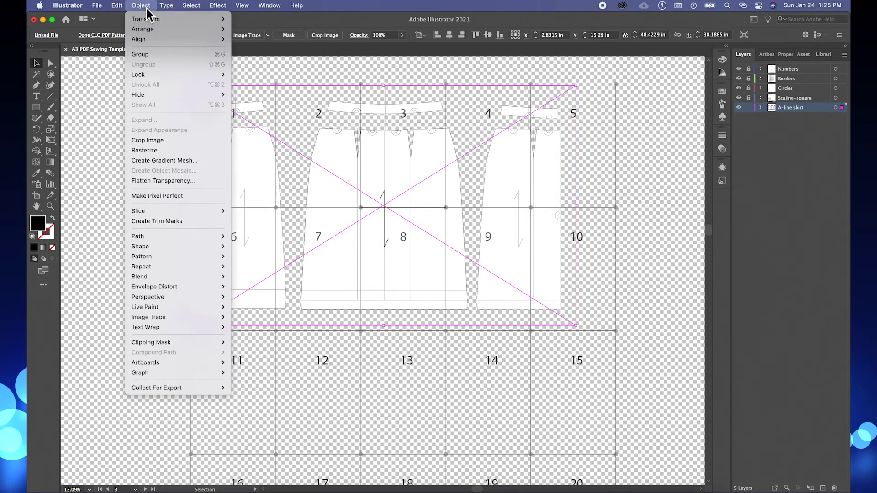
left_click(172, 144)
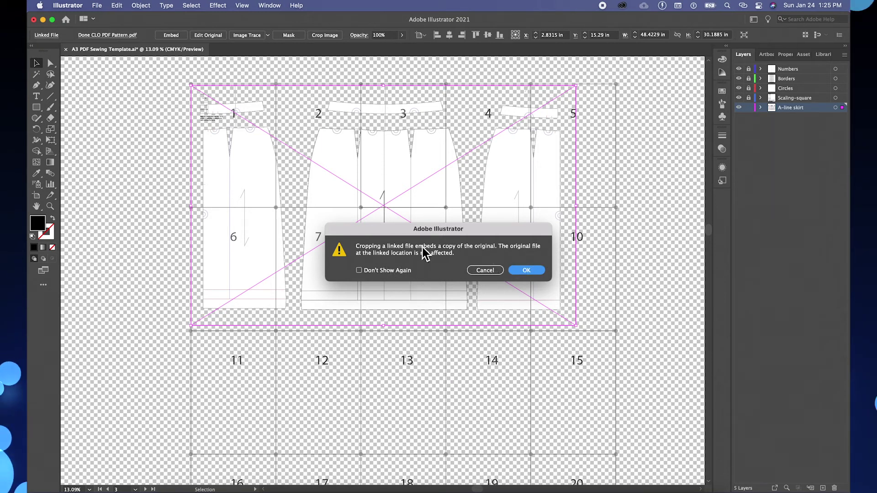
left_click(529, 272)
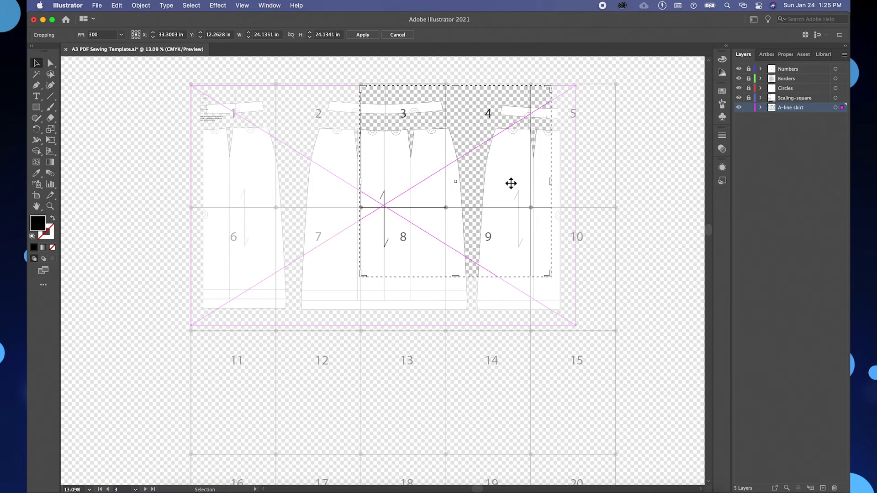
Fit the crop box around the pieces over tiles 1–3 and 6–8 and apply it
left_click_drag(509, 183, 352, 198)
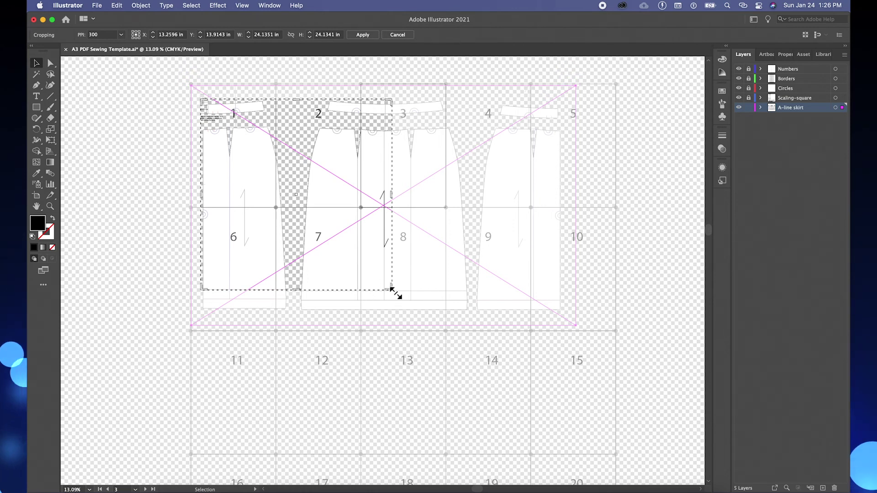
left_click_drag(392, 291, 471, 315)
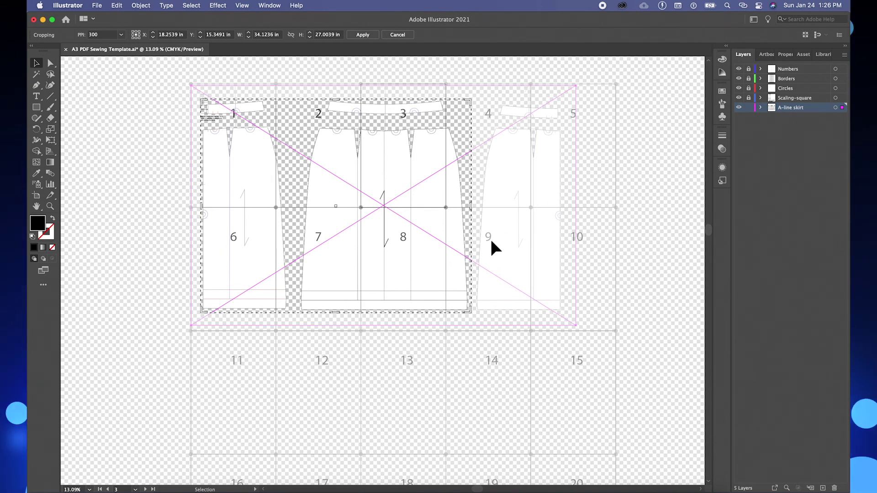
left_click_drag(477, 211, 475, 211)
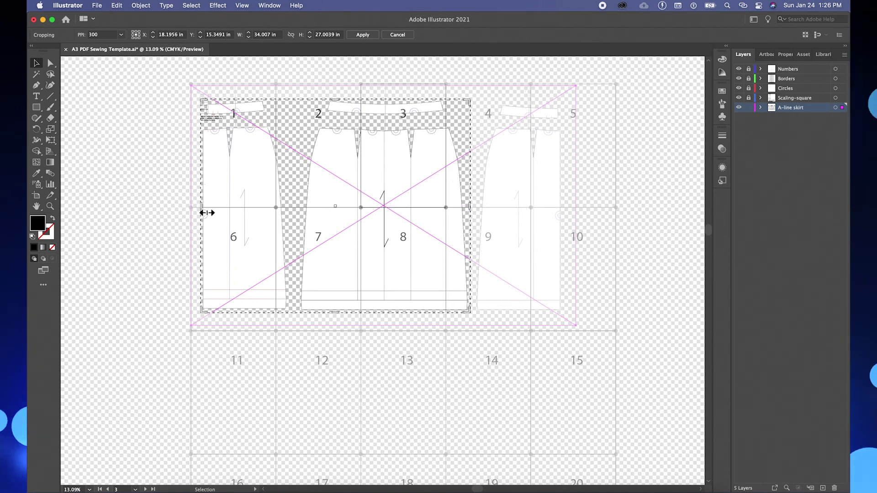
left_click_drag(206, 213, 206, 213)
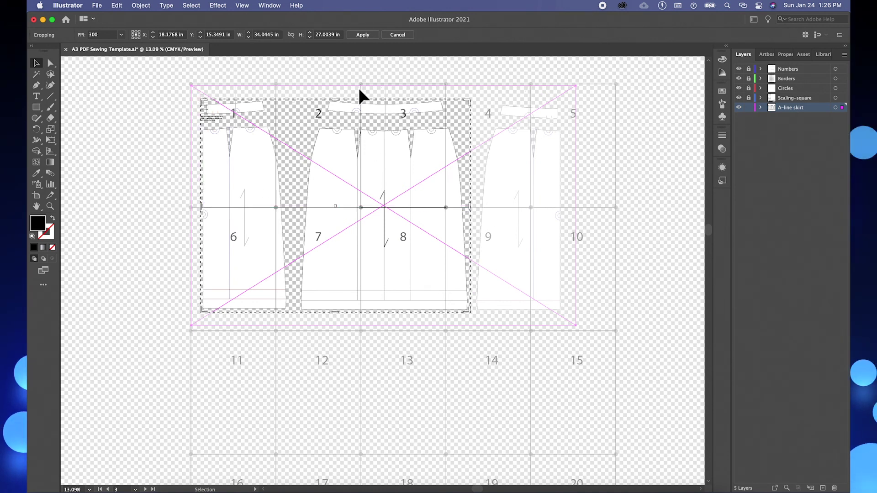
left_click_drag(334, 100, 340, 105)
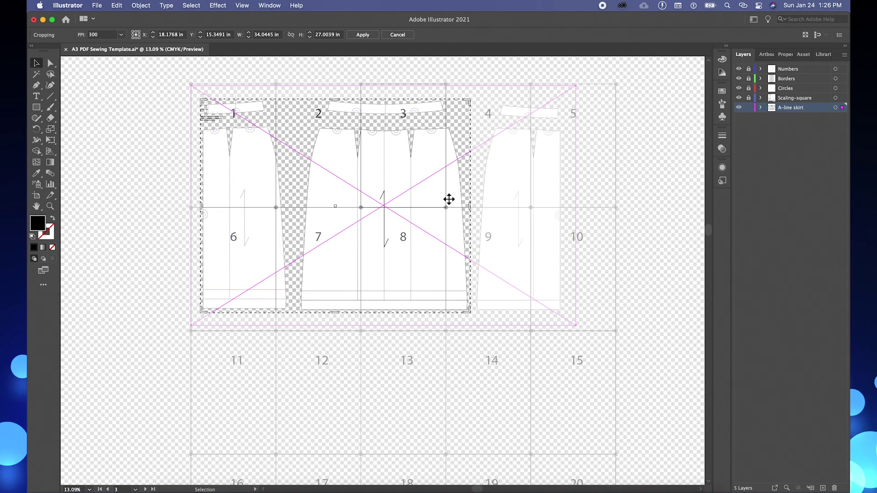
key("Return")
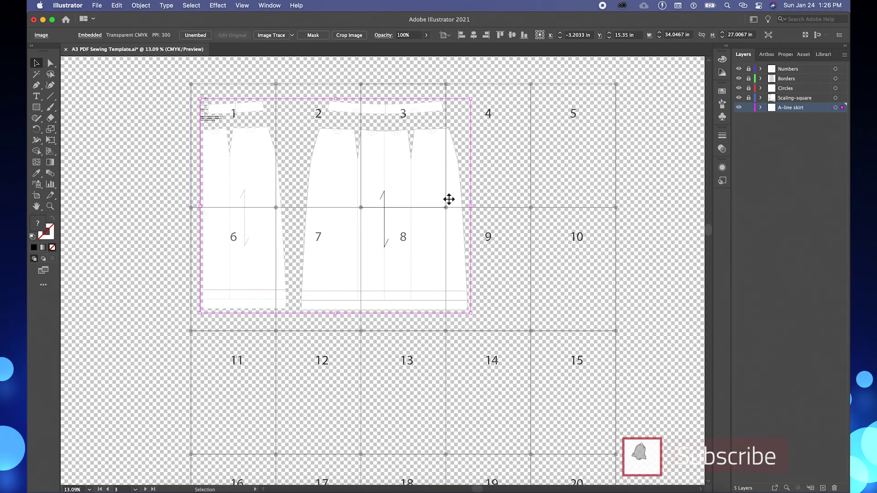